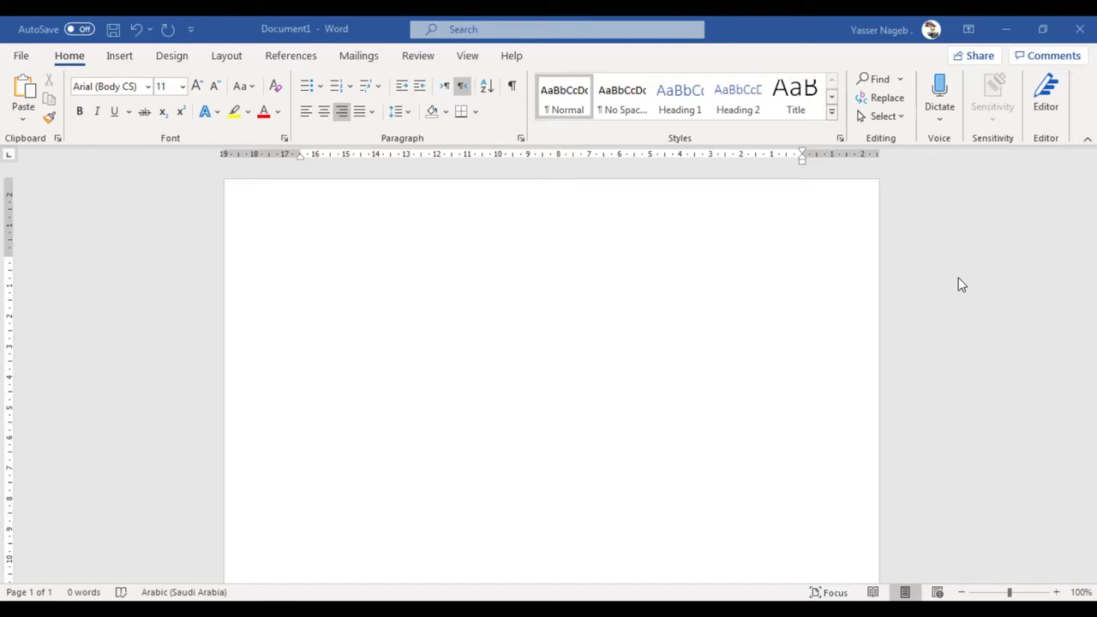
Show the Insert ribbon and pick the Wikipedia button in the Add-ins group
left_click(122, 56)
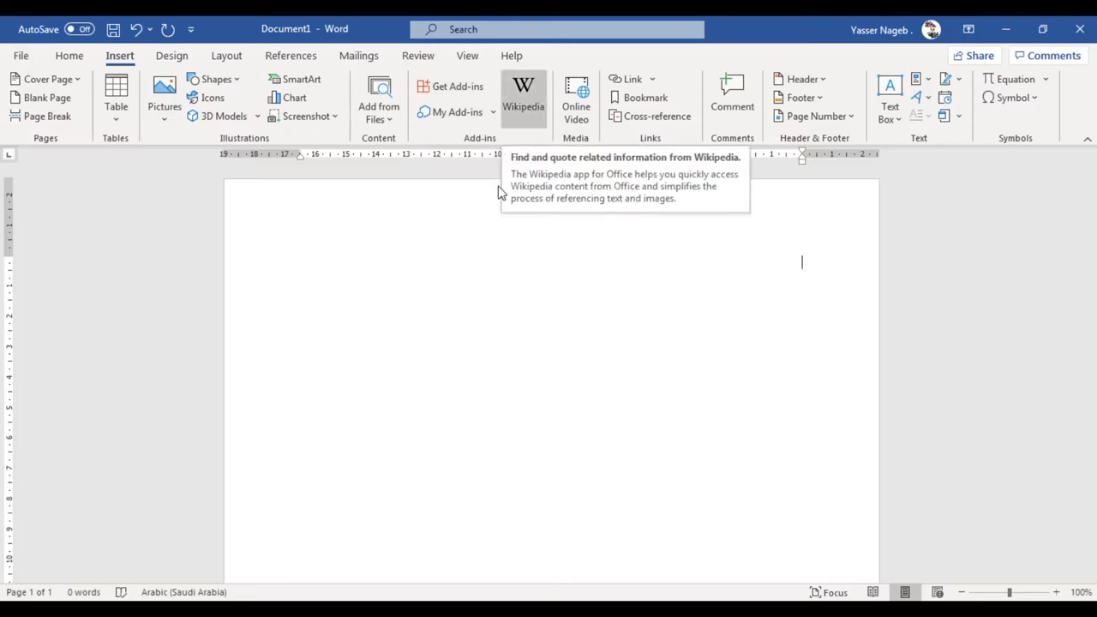
left_click(526, 115)
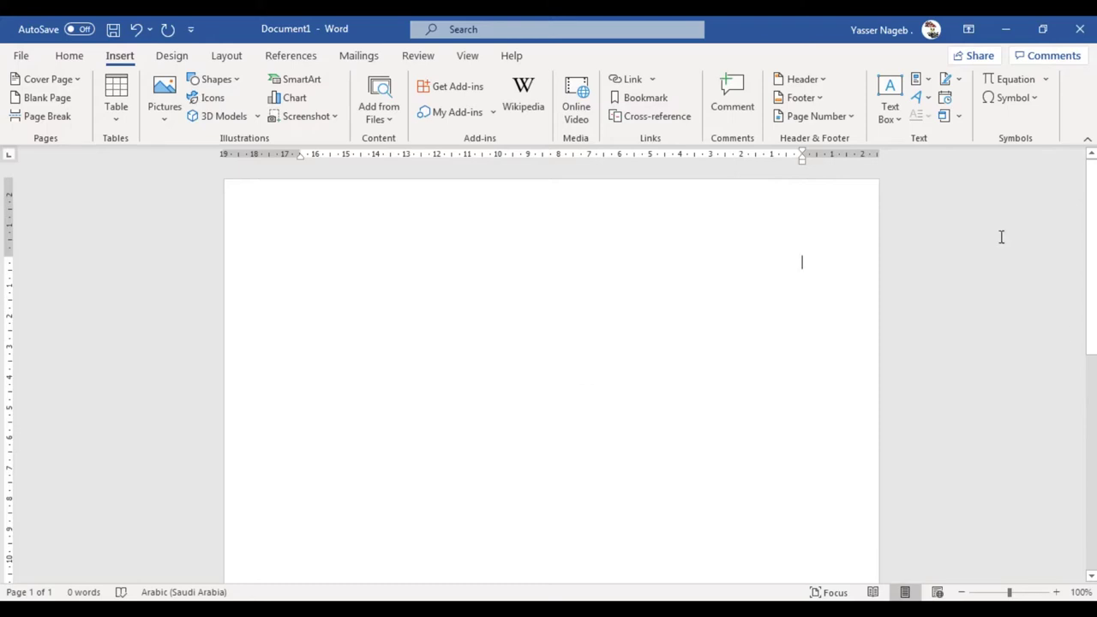
Open the Office Add-ins store and browse the Best Apps of the Year category
left_click(460, 85)
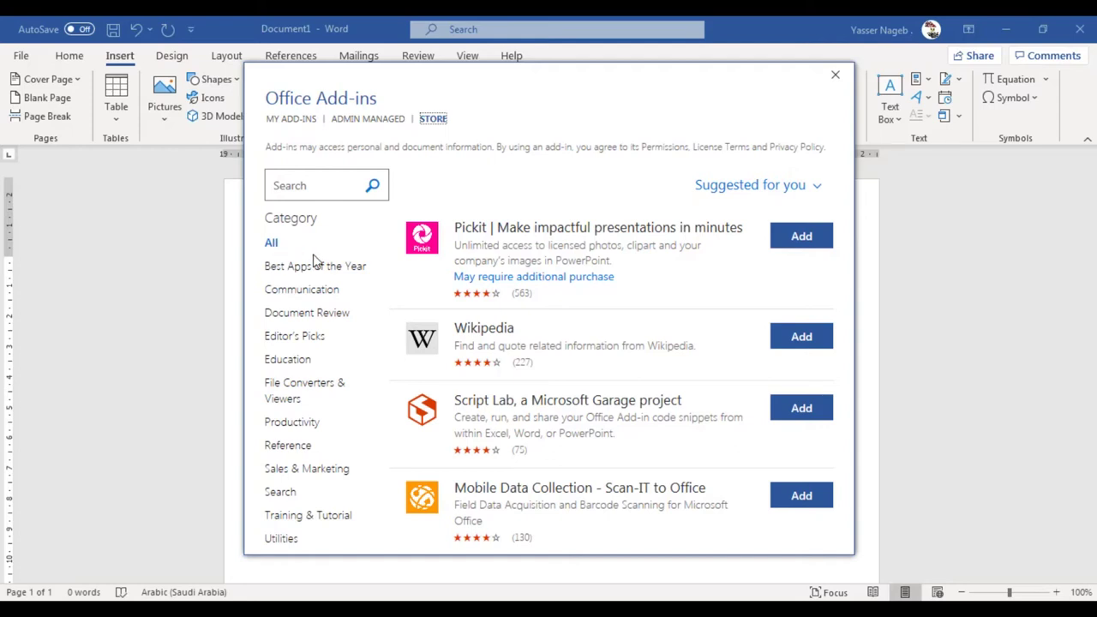
left_click(291, 274)
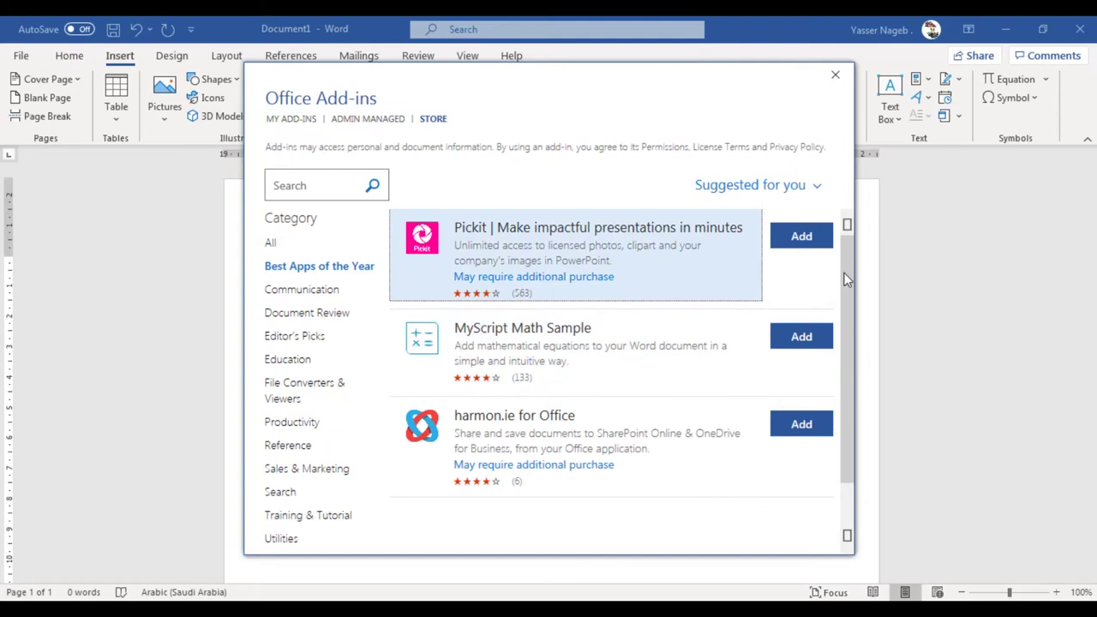
scroll(846, 291, "down", 2)
scroll(848, 339, "up", 2)
Browse the Communication, Document Review, Editor's Picks and Education add-in categories
left_click(339, 290)
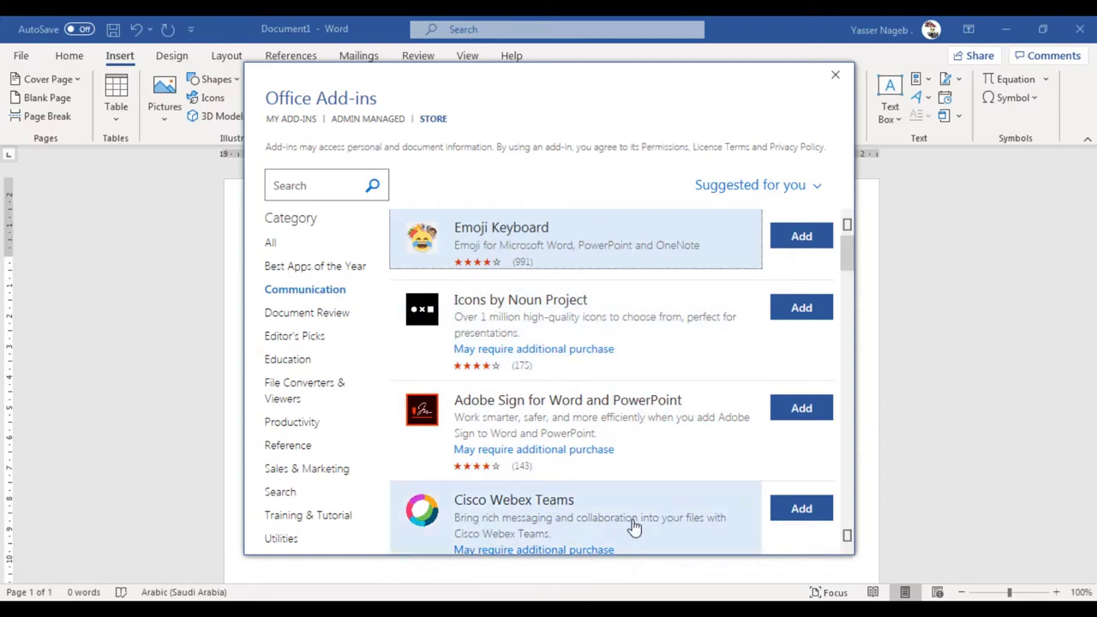
left_click_drag(852, 258, 857, 347)
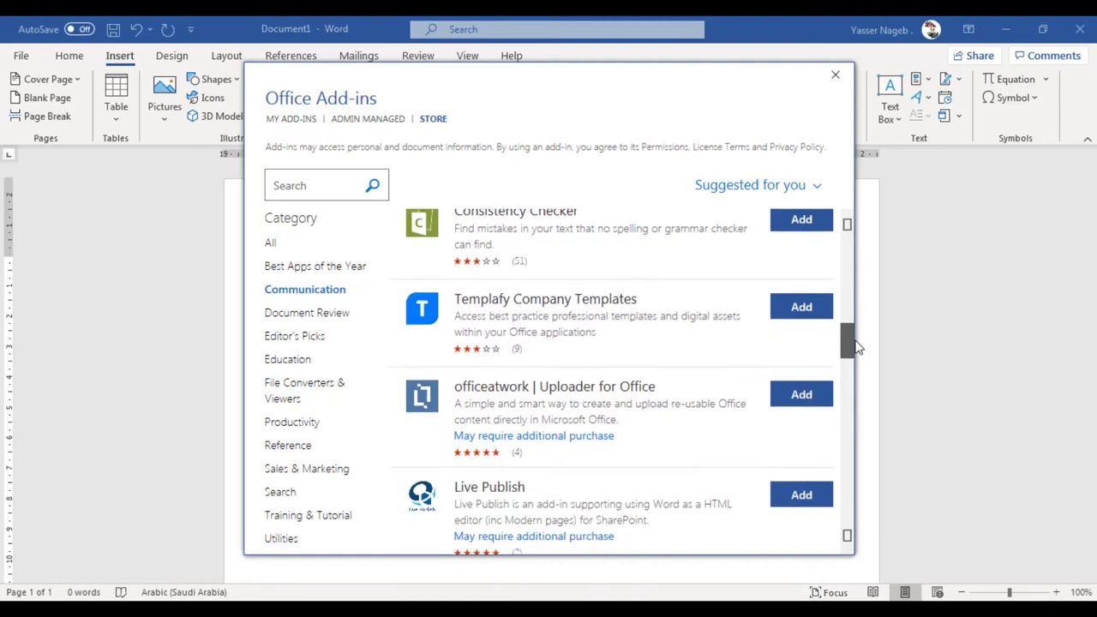
left_click(272, 315)
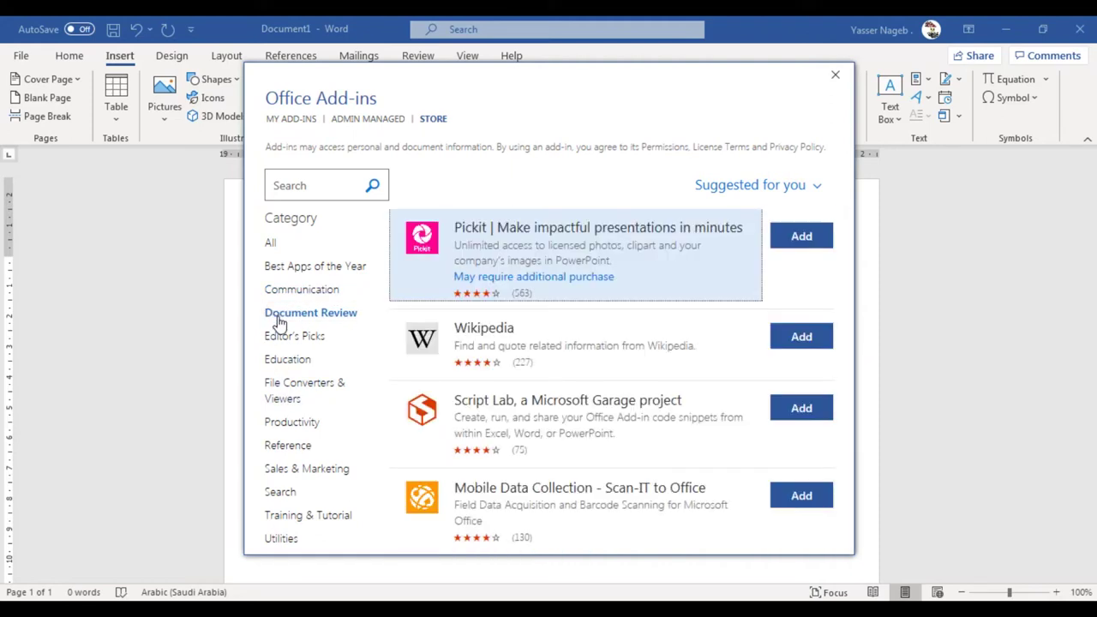
left_click(314, 335)
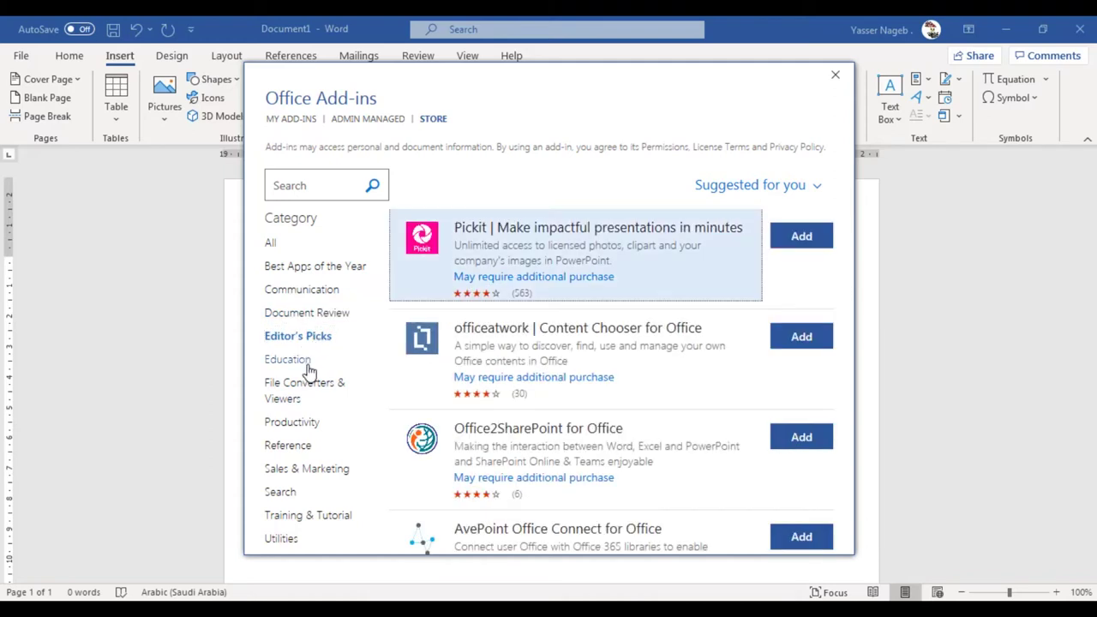
left_click(307, 362)
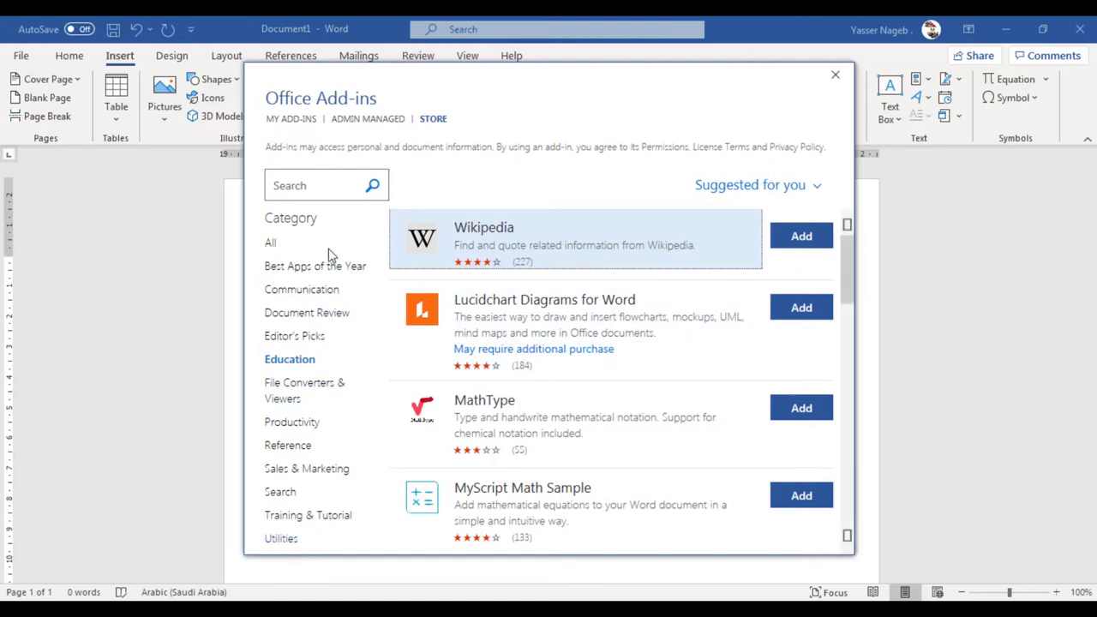
Sort the Education add-ins by Rating, then by Name, and close the store
left_click(819, 186)
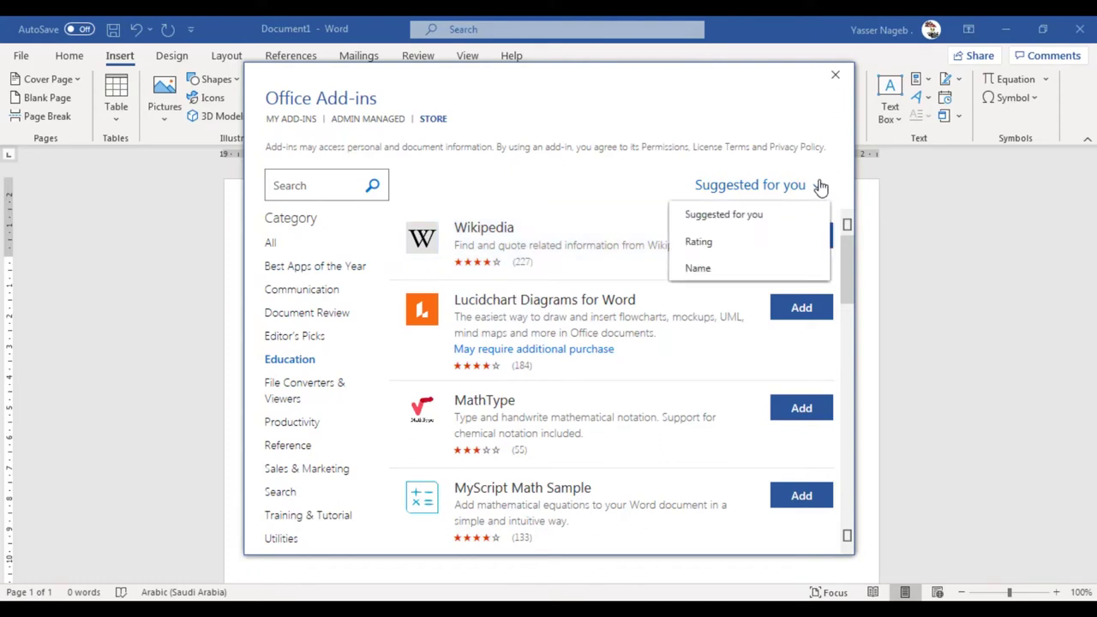
left_click(722, 246)
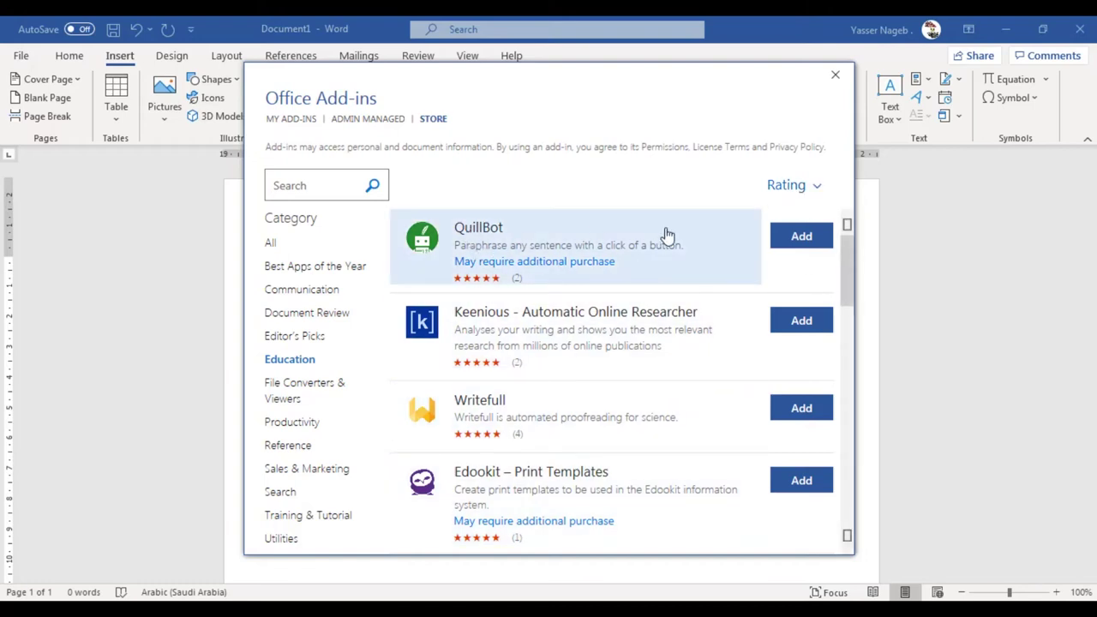
left_click(815, 185)
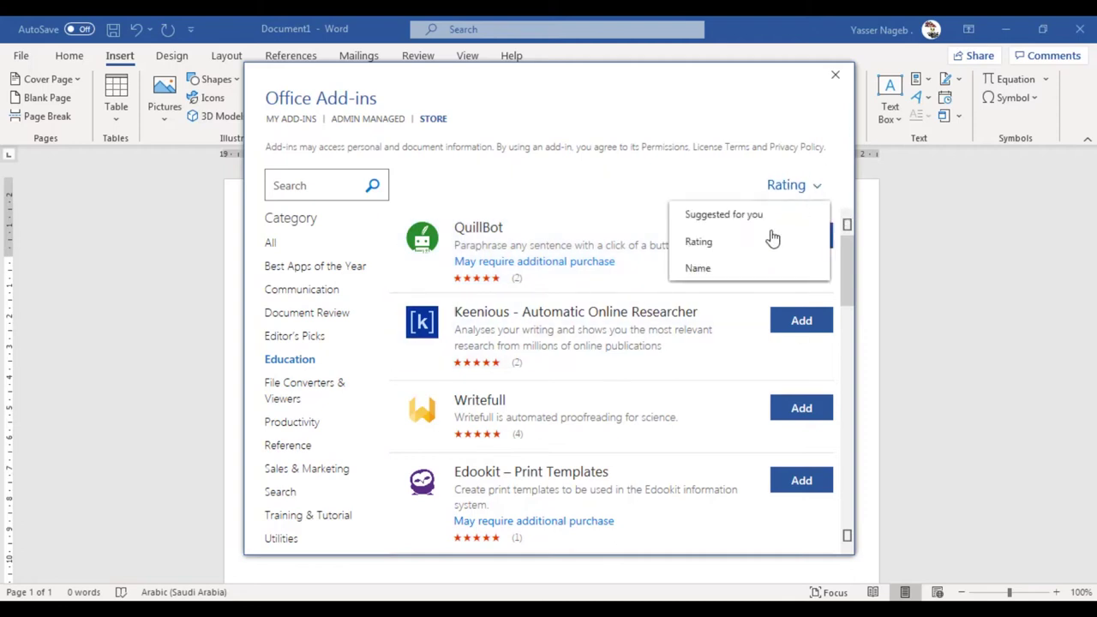
left_click(717, 272)
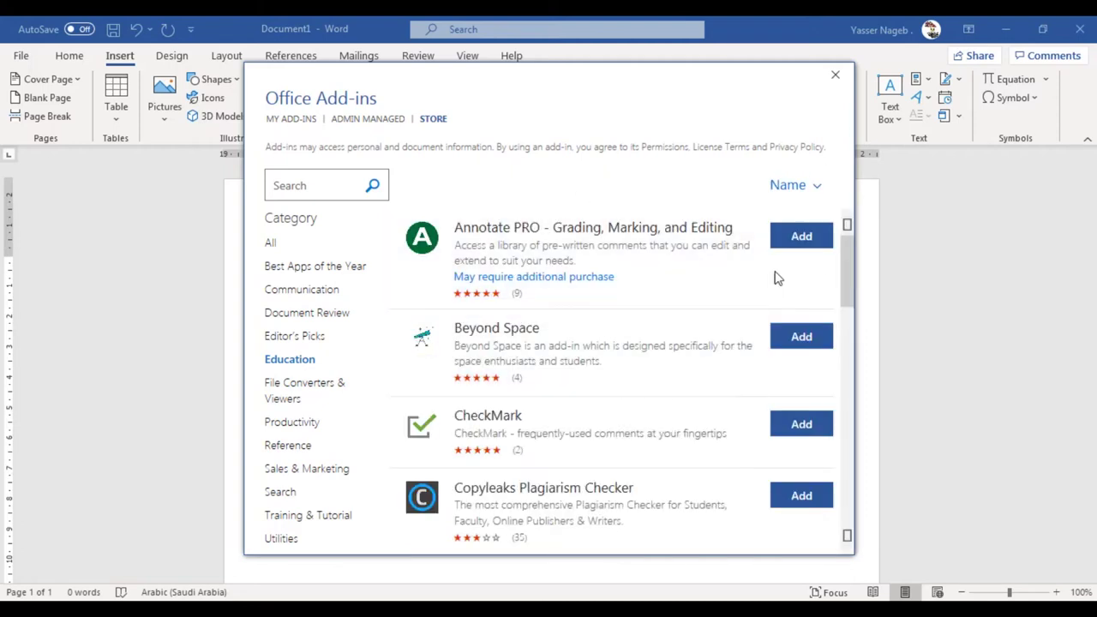
left_click(835, 74)
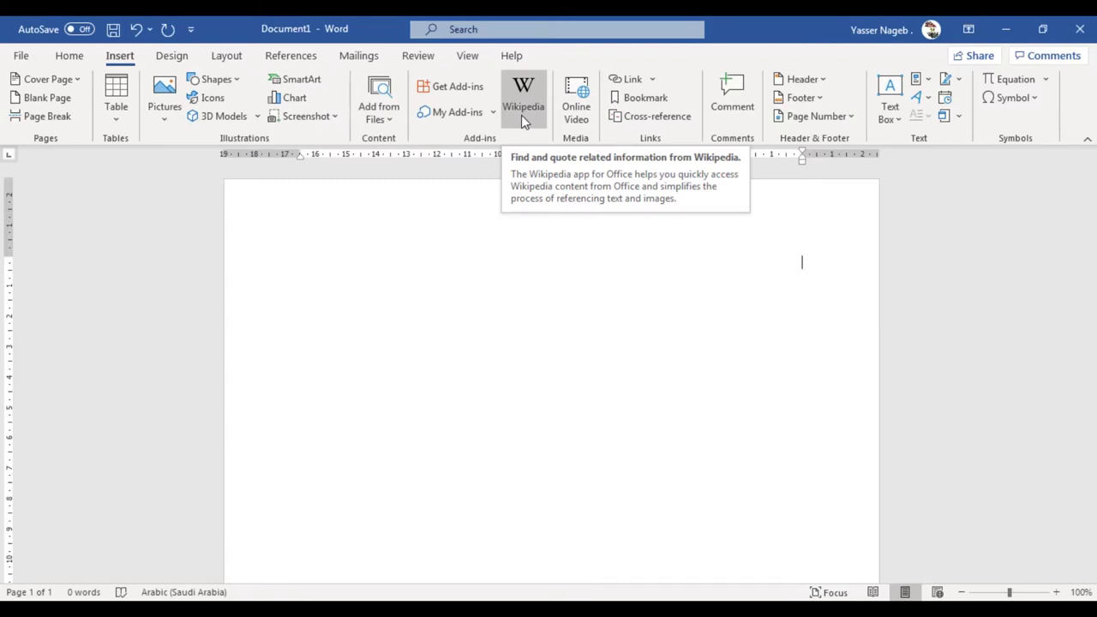
Launch the Wikipedia add-in from the Insert ribbon to bring up its trust pane
left_click(522, 118)
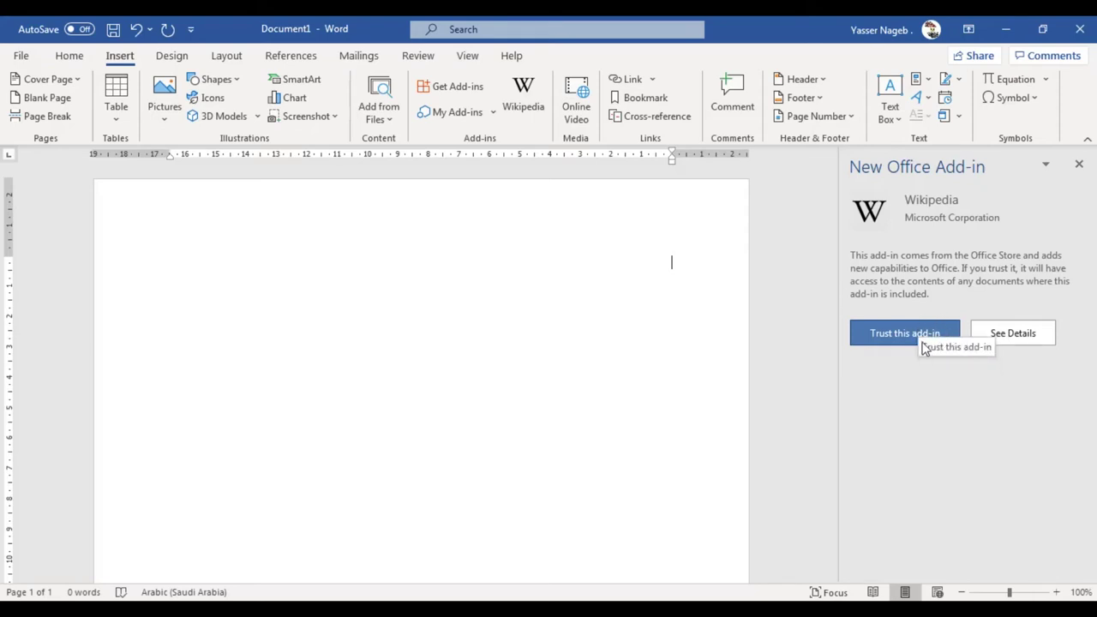
Open the Wikipedia add-in's AppSource listing online and read through its Overview
left_click(1043, 336)
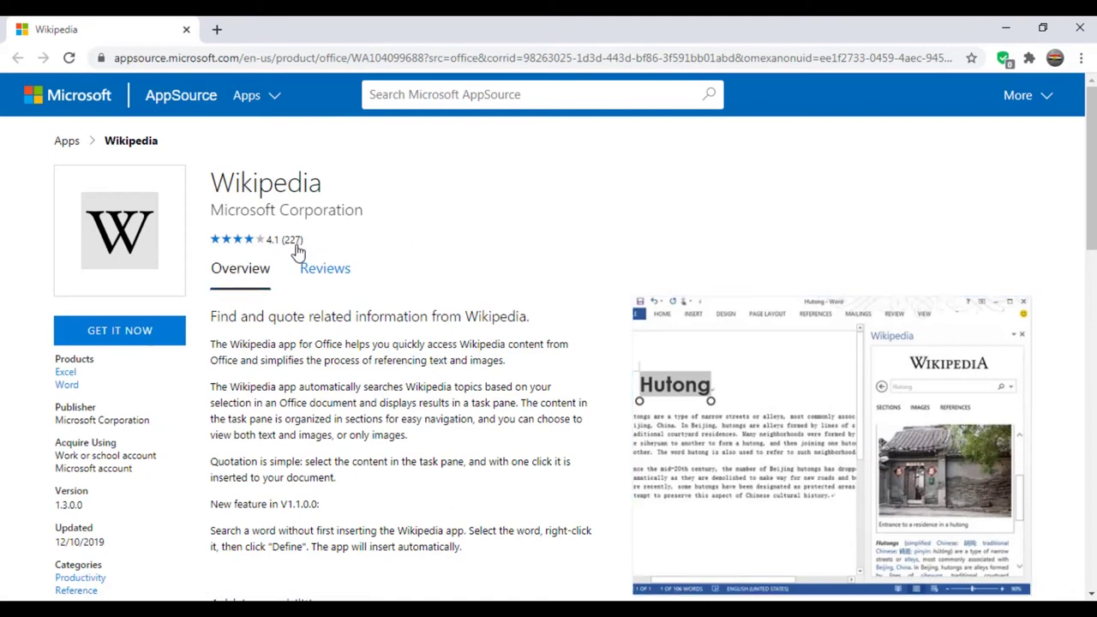
scroll(749, 300, "down", 2)
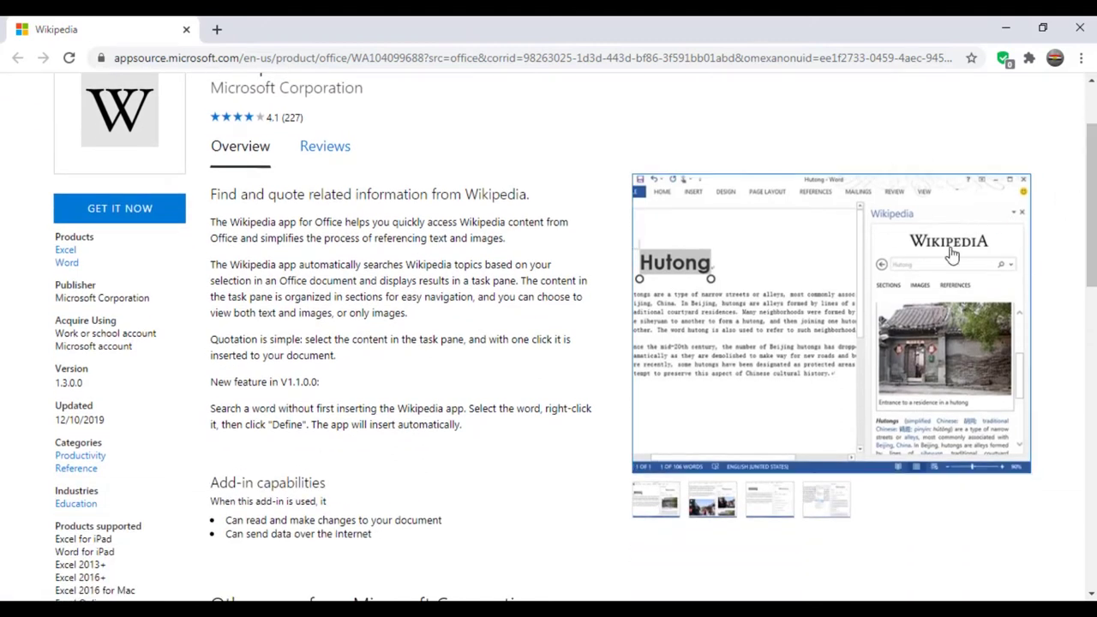
left_click(1005, 344)
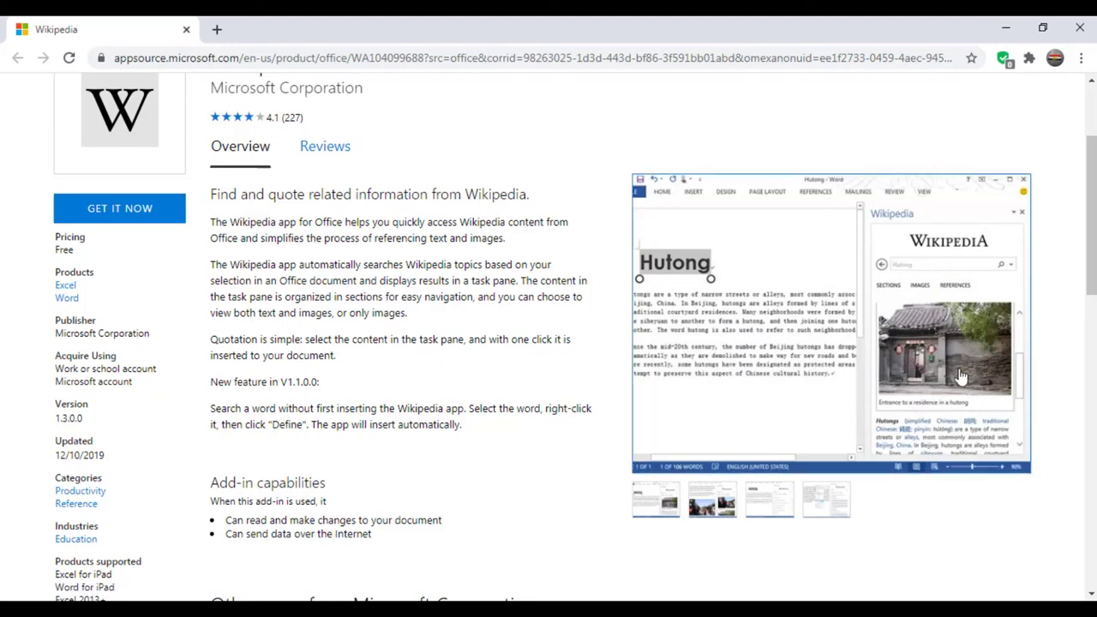
scroll(1090, 257, "down", 3)
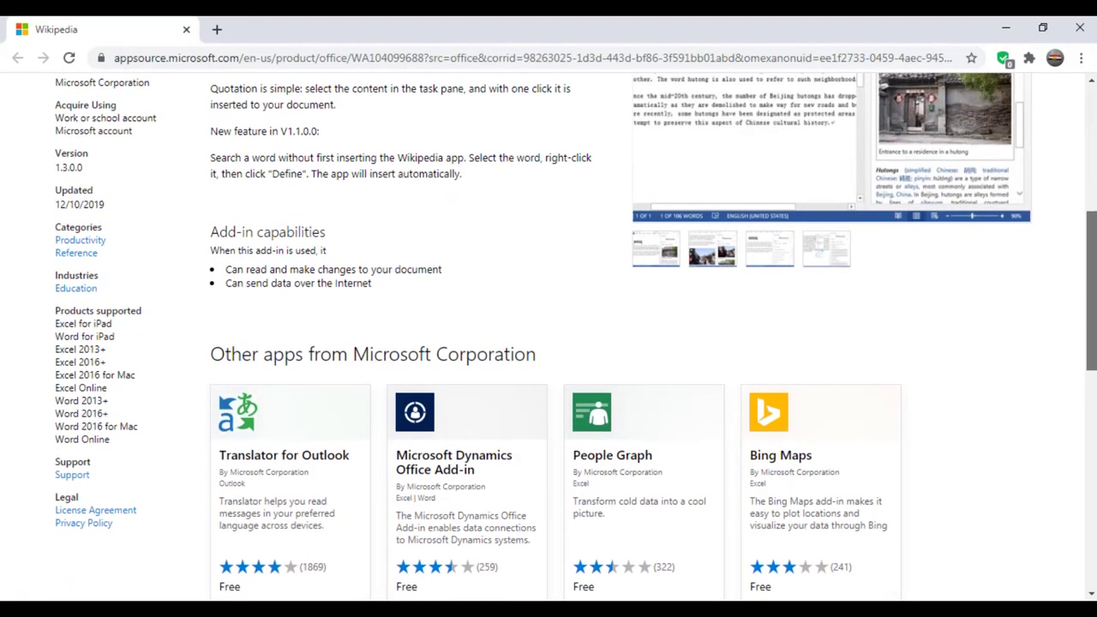
scroll(1090, 291, "down", 2)
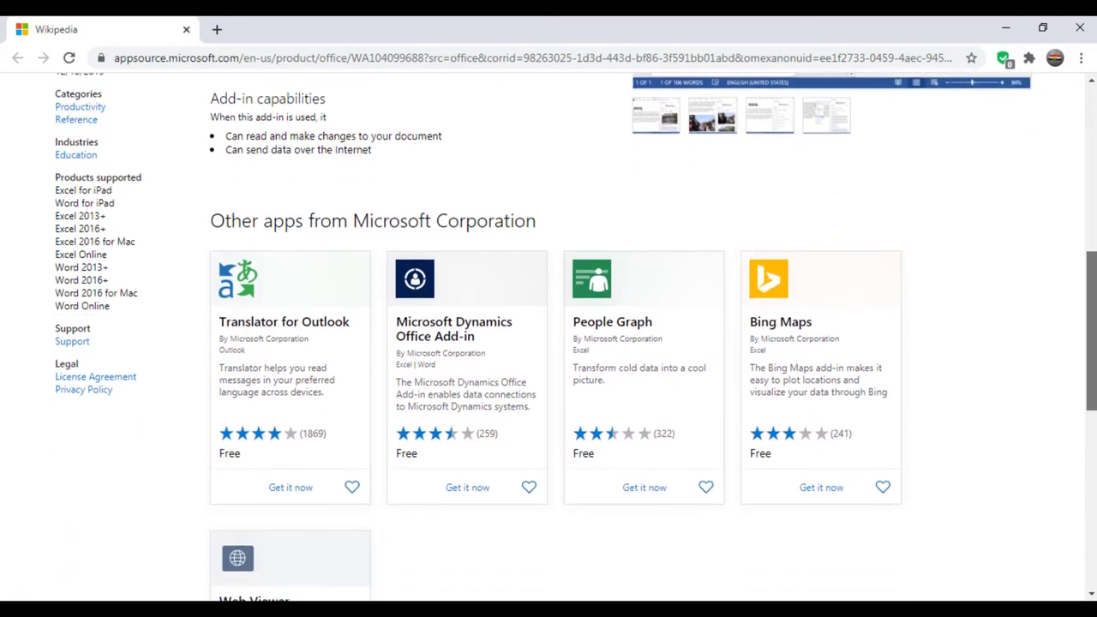
scroll(1090, 227, "up", 3)
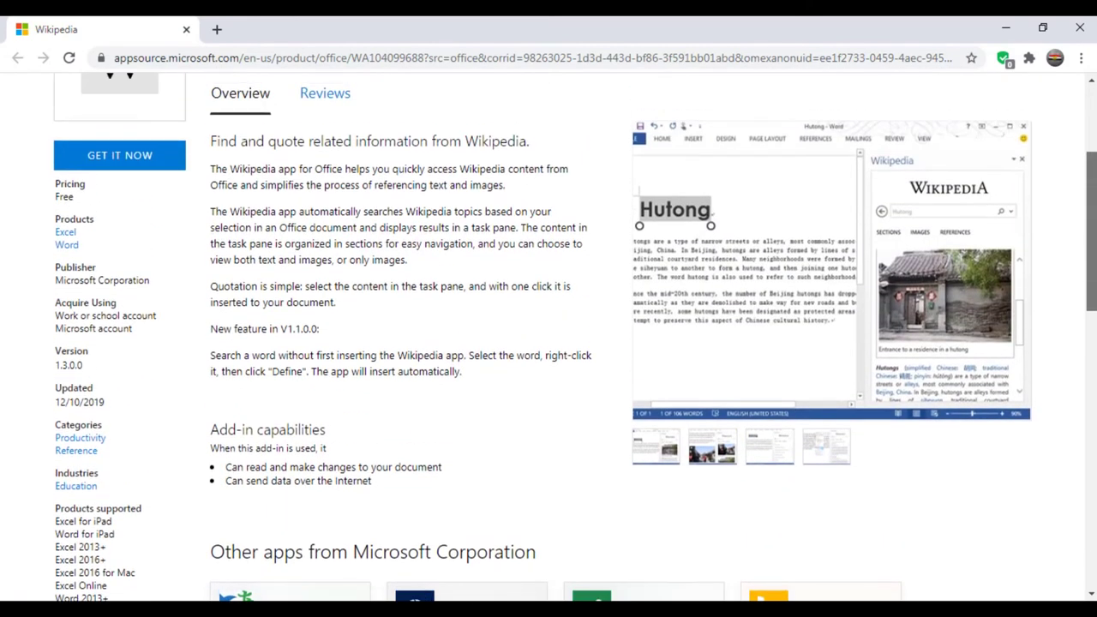
scroll(1090, 227, "up", 2)
left_click_drag(1094, 180, 1094, 183)
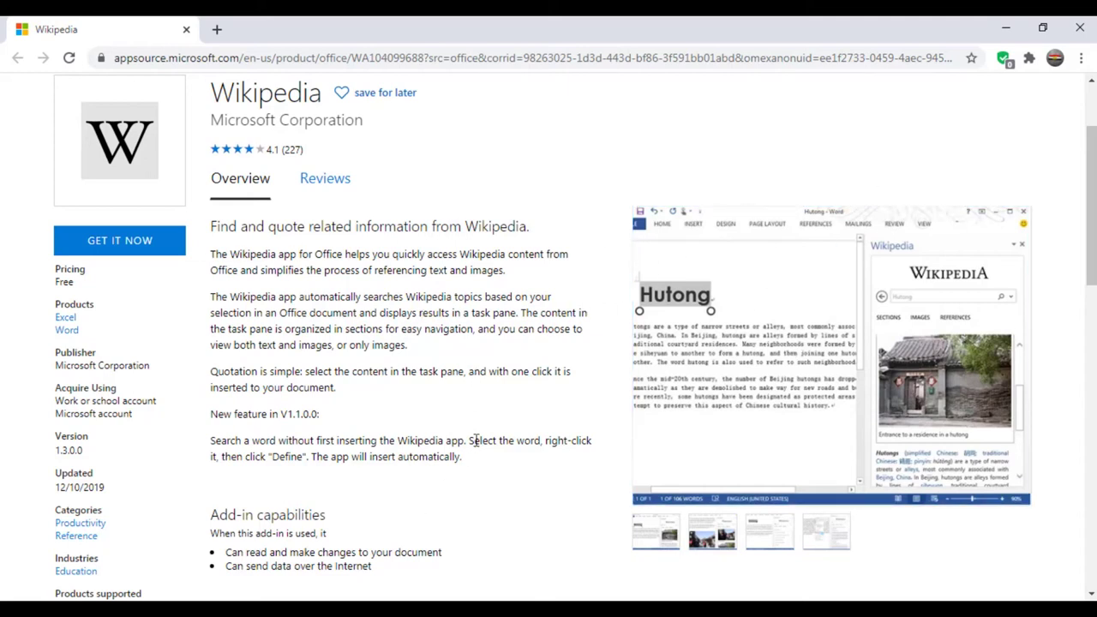
Read the Wikipedia add-in's user reviews (4.1 from 227), then close the browser
left_click(326, 180)
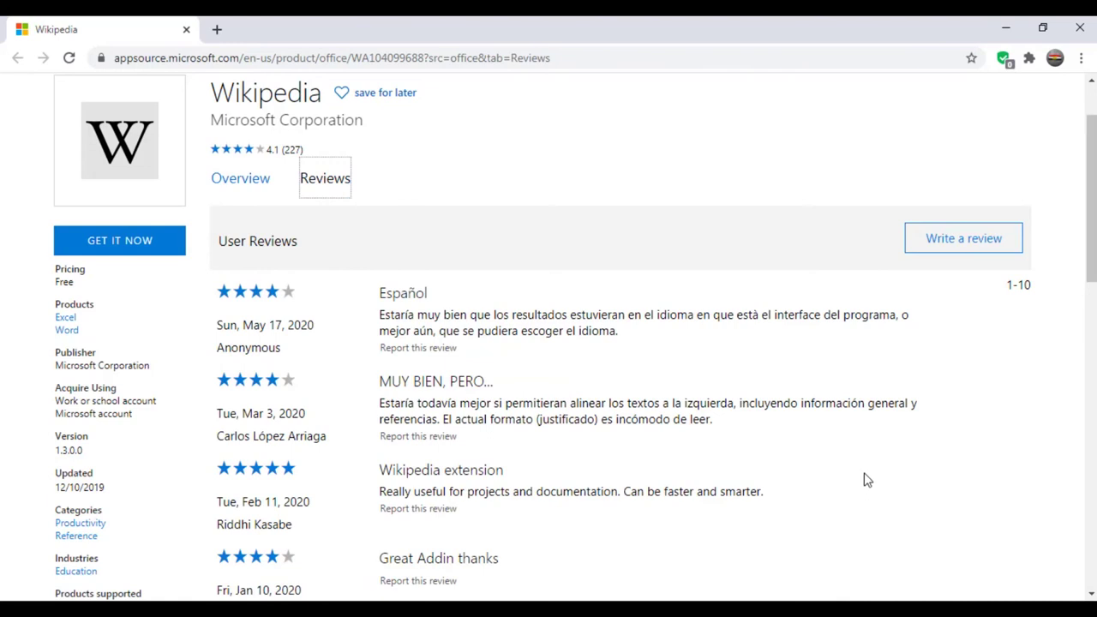
left_click_drag(1091, 214, 1092, 378)
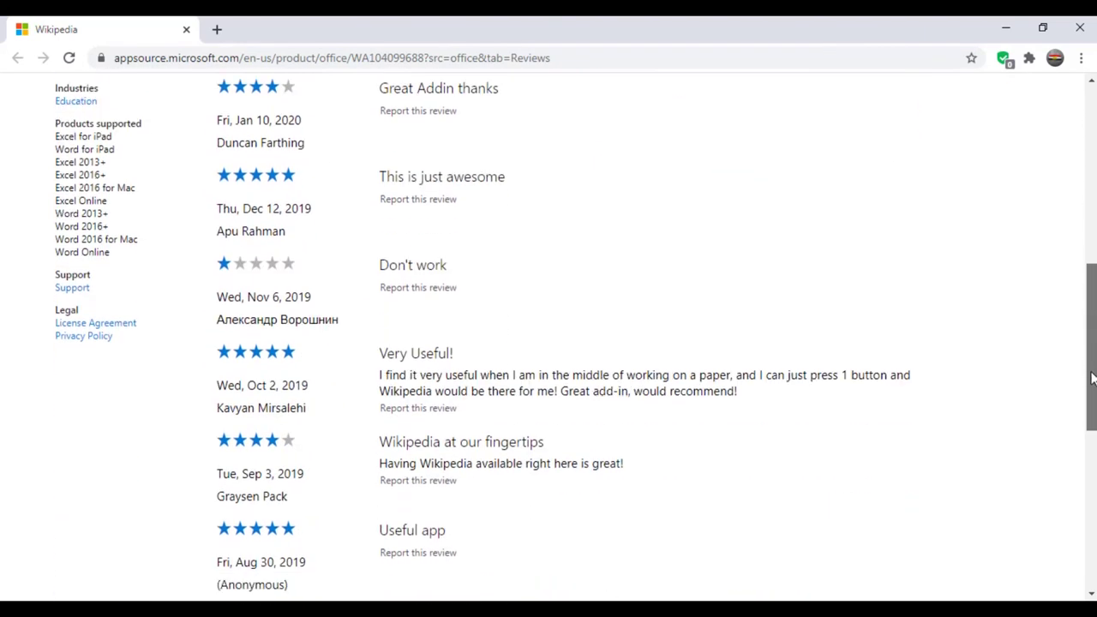
left_click_drag(1093, 378, 1092, 206)
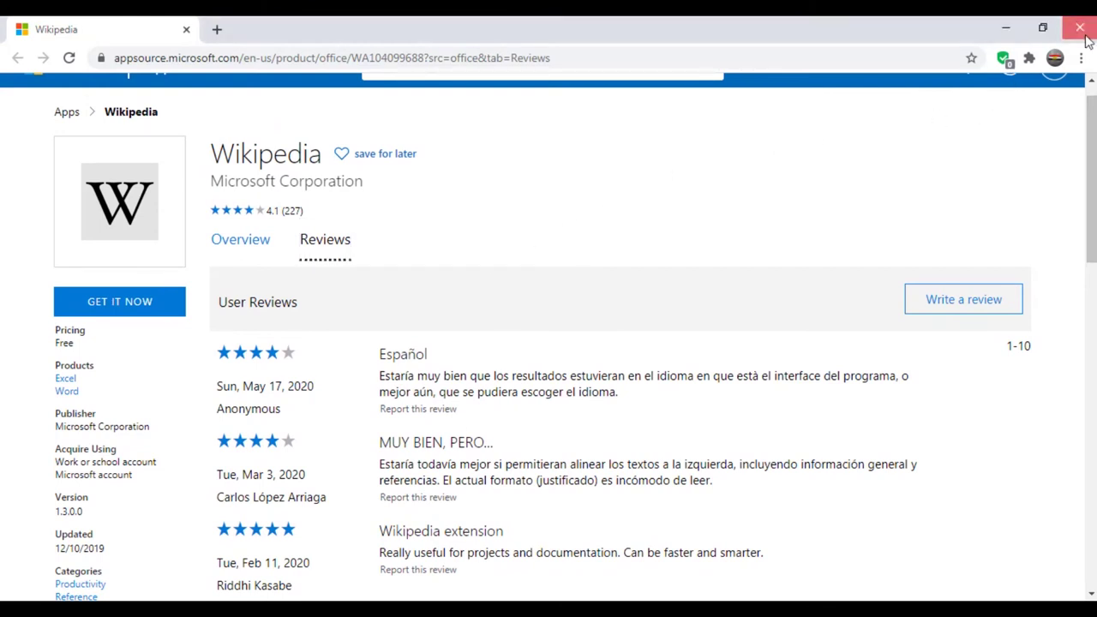
left_click(1079, 28)
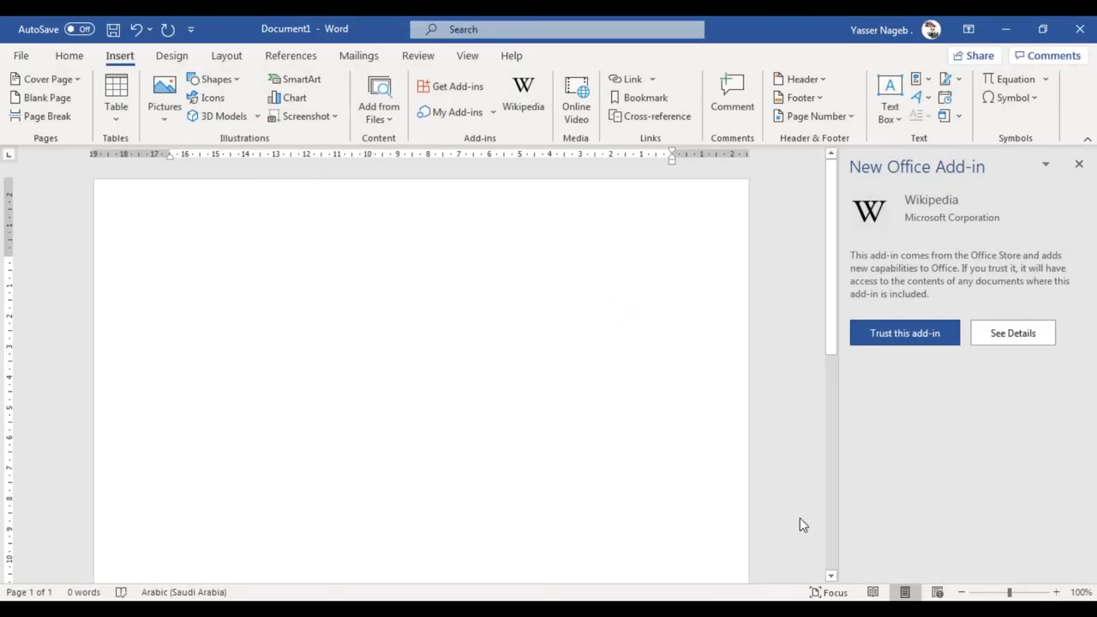
Trust the Wikipedia add-in and search its pane for 'Egypt'
left_click(913, 344)
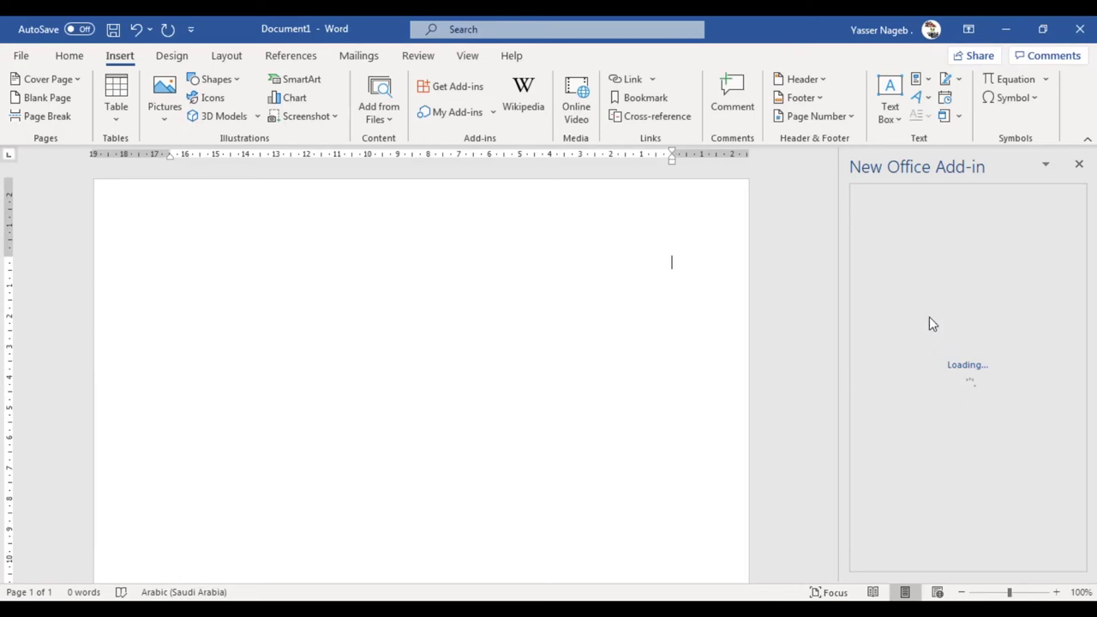
left_click(922, 244)
type("Egypt")
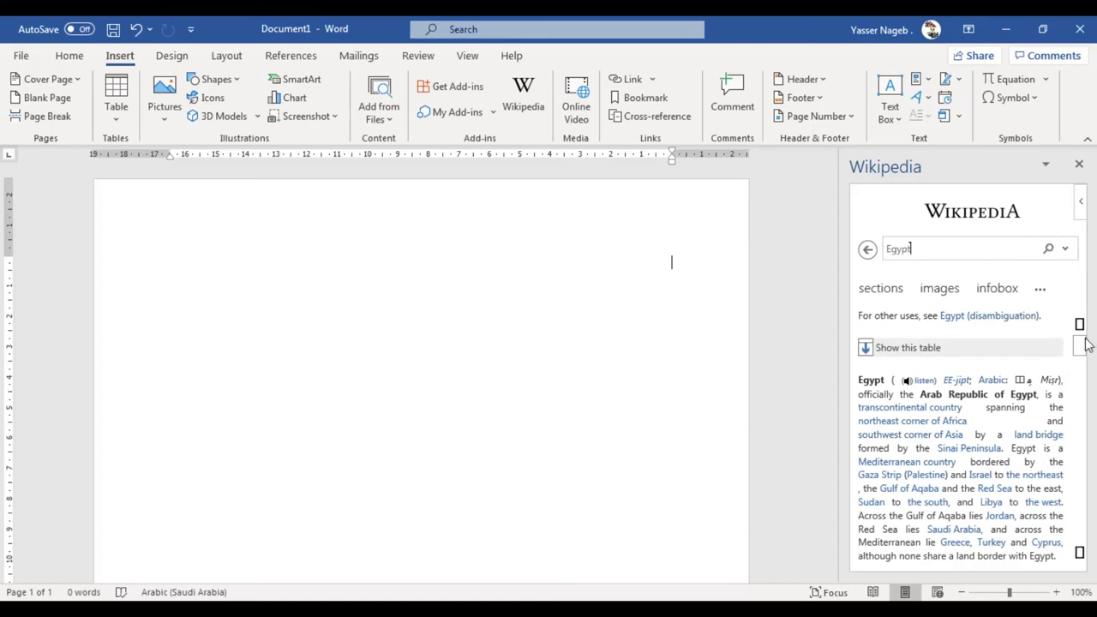
Scroll the Egypt article and view its images in the Wikipedia pane
left_click_drag(1081, 345, 1091, 511)
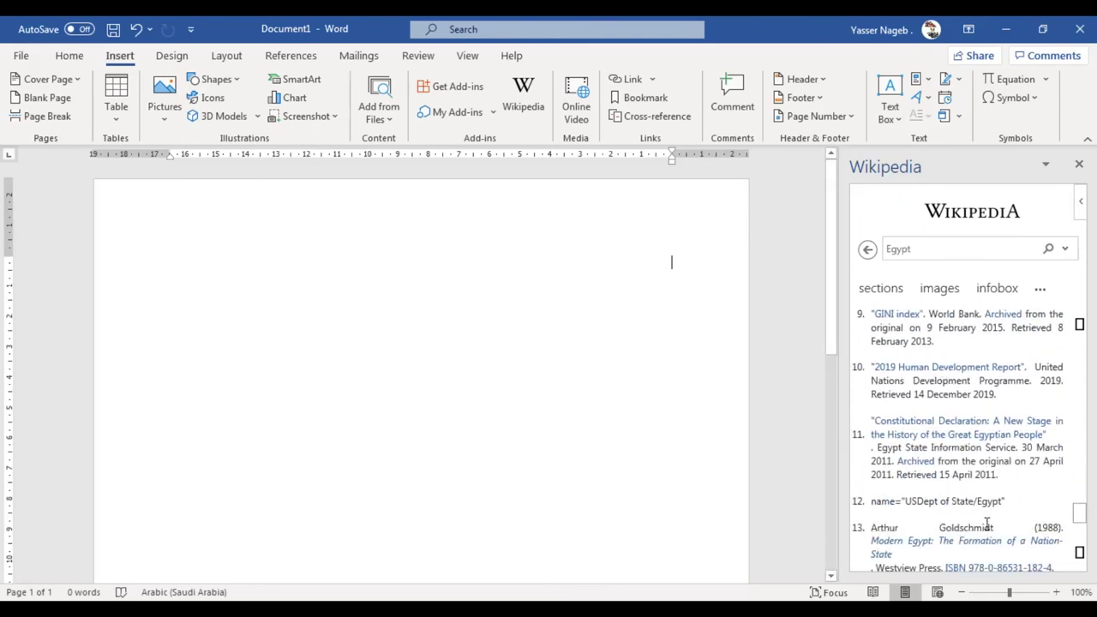
scroll(955, 429, "up", 3)
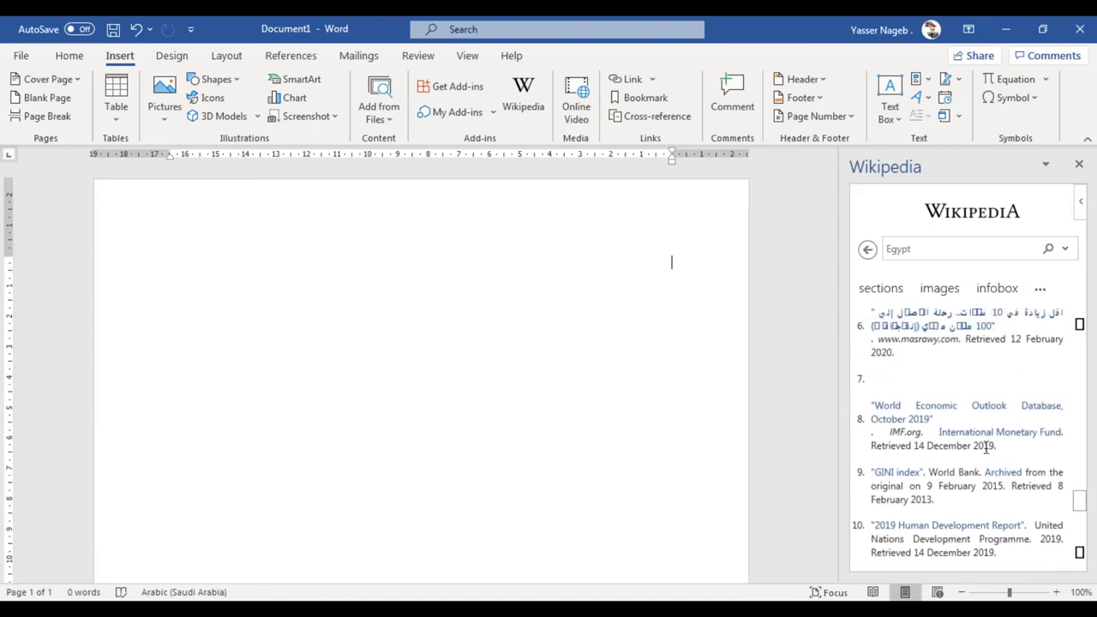
left_click(940, 290)
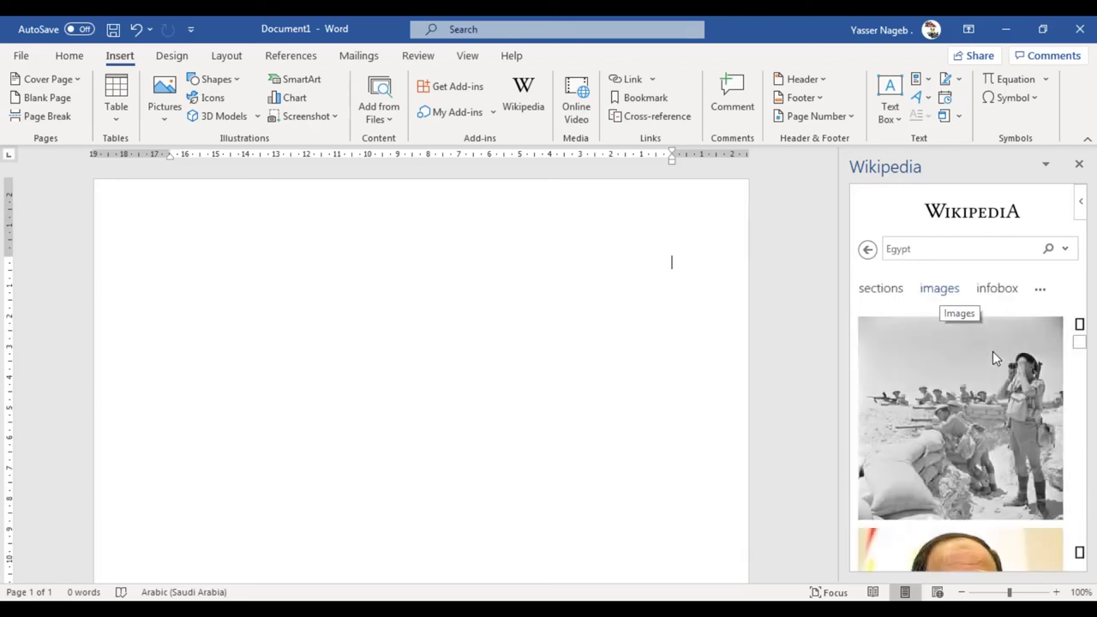
left_click_drag(1084, 346, 1088, 381)
Rerun the Egypt search and scroll down to the article's numbered references
left_click(910, 248)
key("Return")
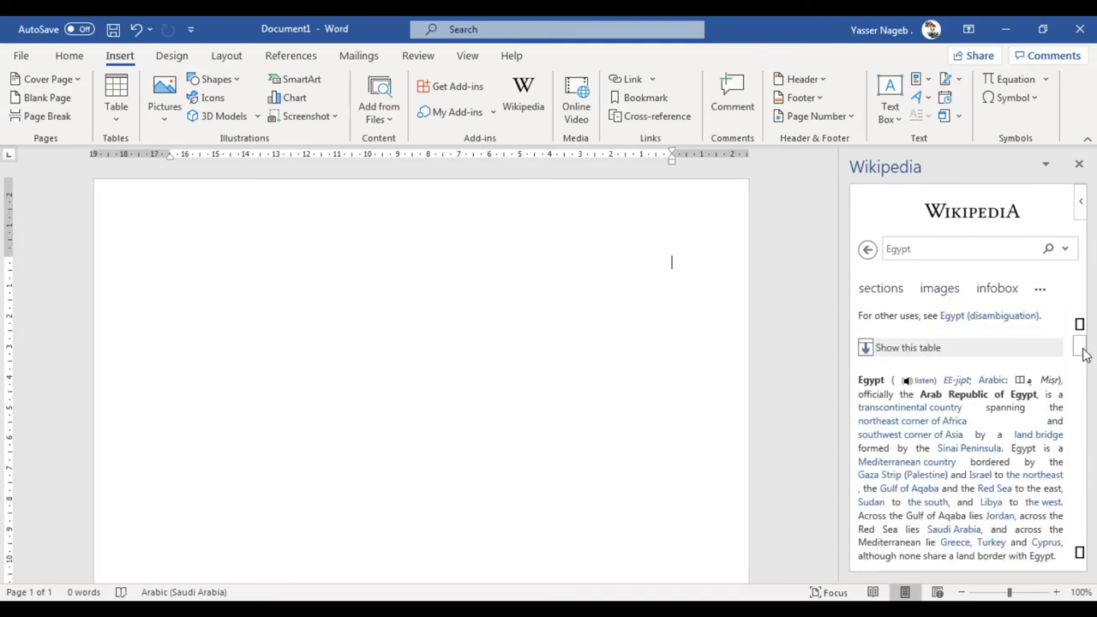
mouse_move(1080, 347)
left_mouse_down()
mouse_move(1090, 390)
mouse_move(1082, 482)
left_mouse_up()
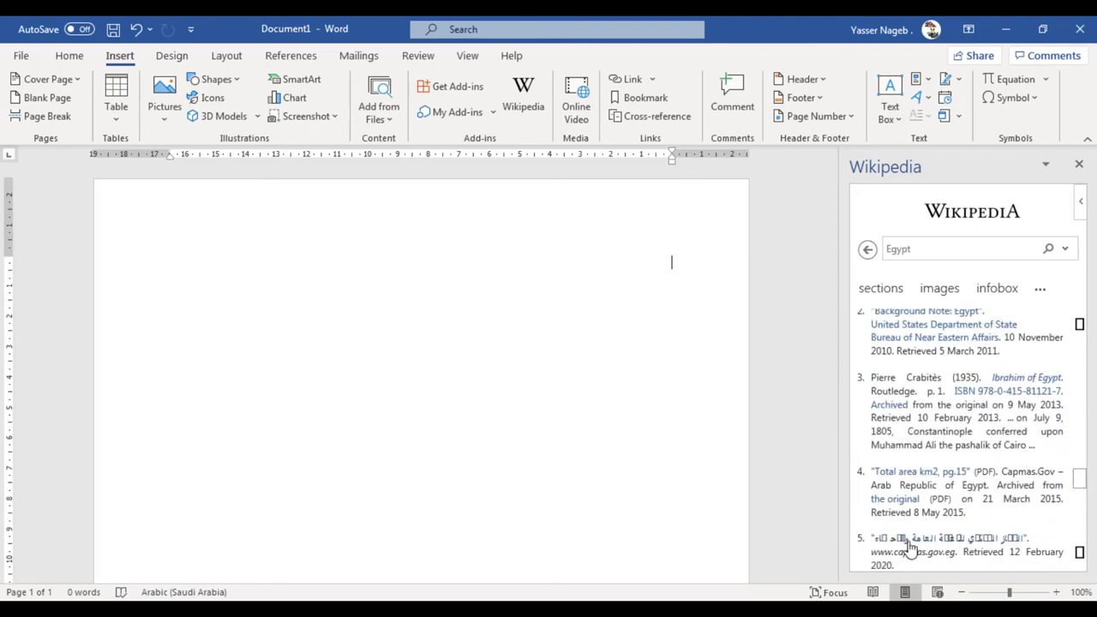
Open reference 5's capmas.gov.eg site in Chrome, then switch back to Word
left_click(904, 540)
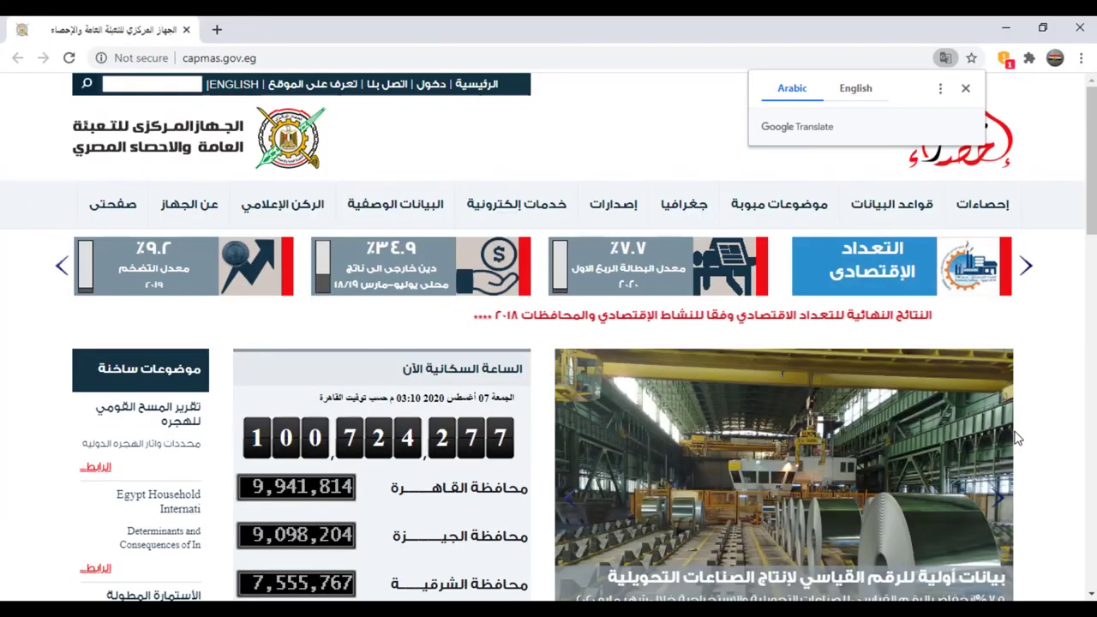
key("alt+Tab")
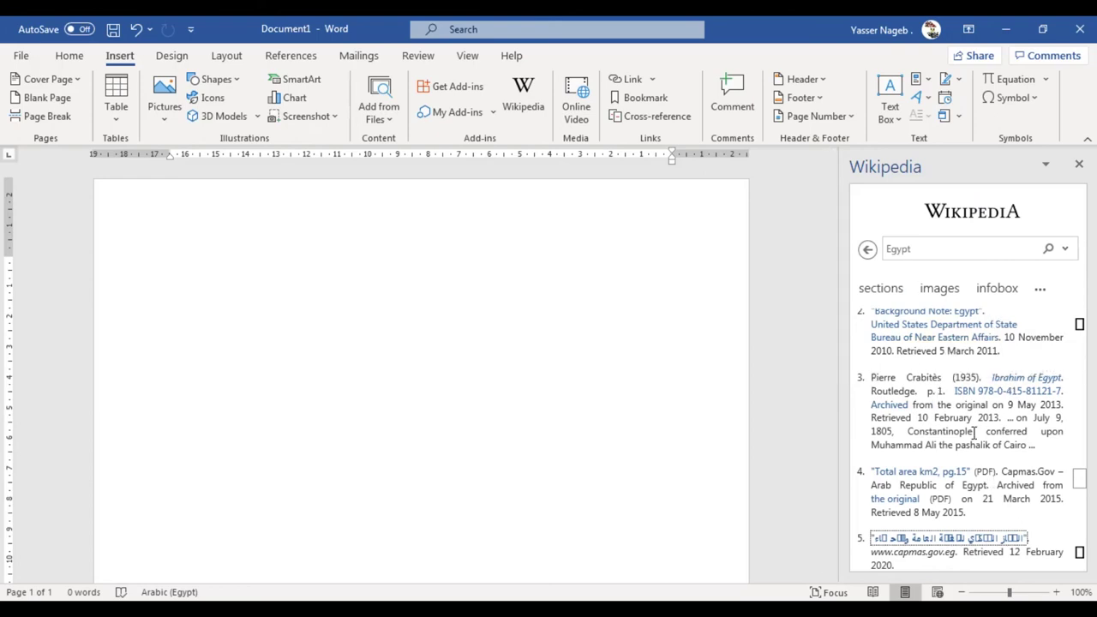
Show the Egypt article's section list, widen the Wikipedia pane via Size, then close it
scroll(974, 433, "up", 15)
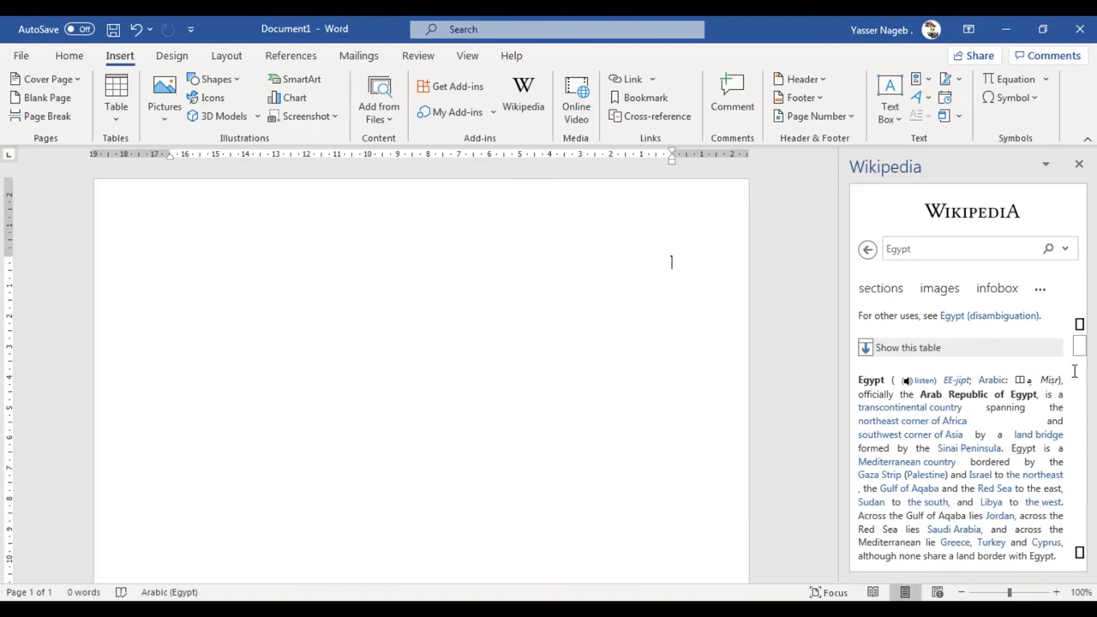
left_click(882, 292)
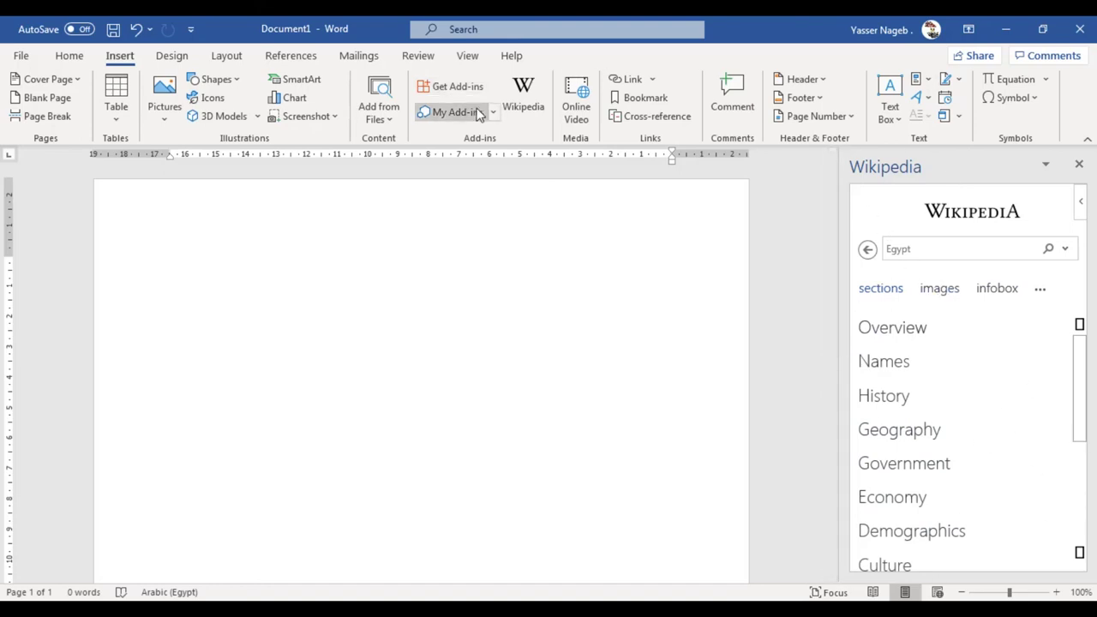
left_click(1045, 171)
left_click(1016, 206)
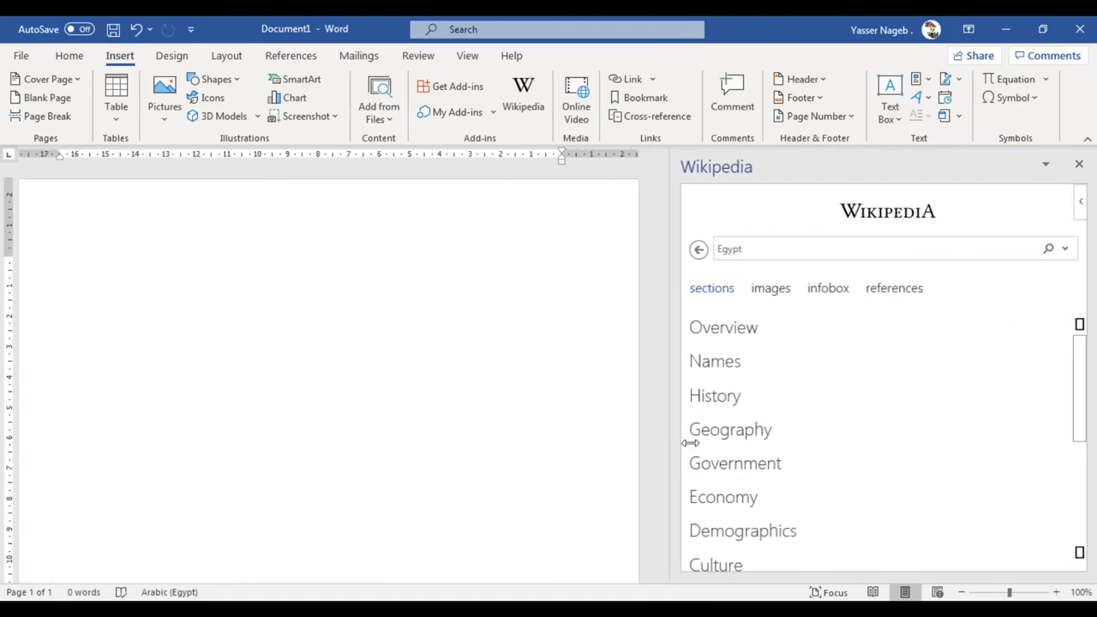
left_click(725, 443)
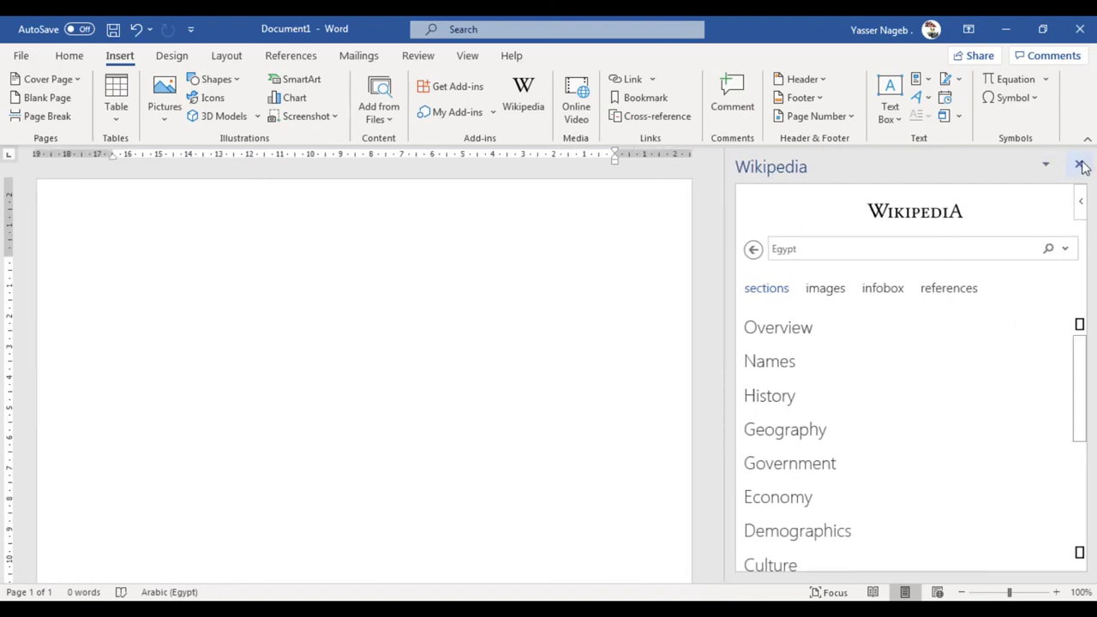
left_click(1080, 165)
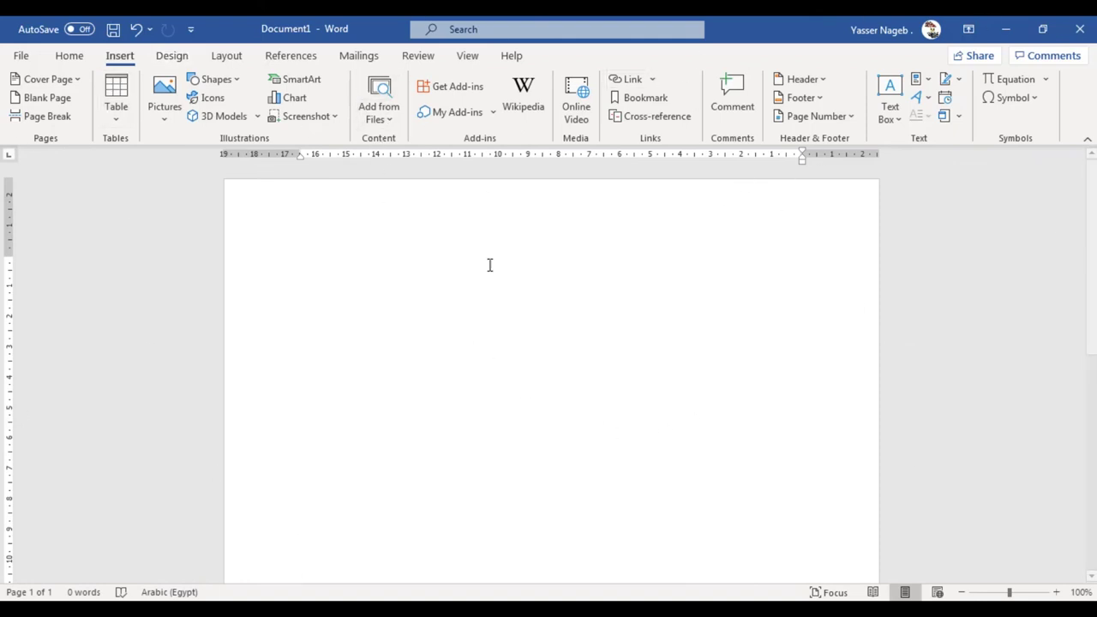
left_click(493, 113)
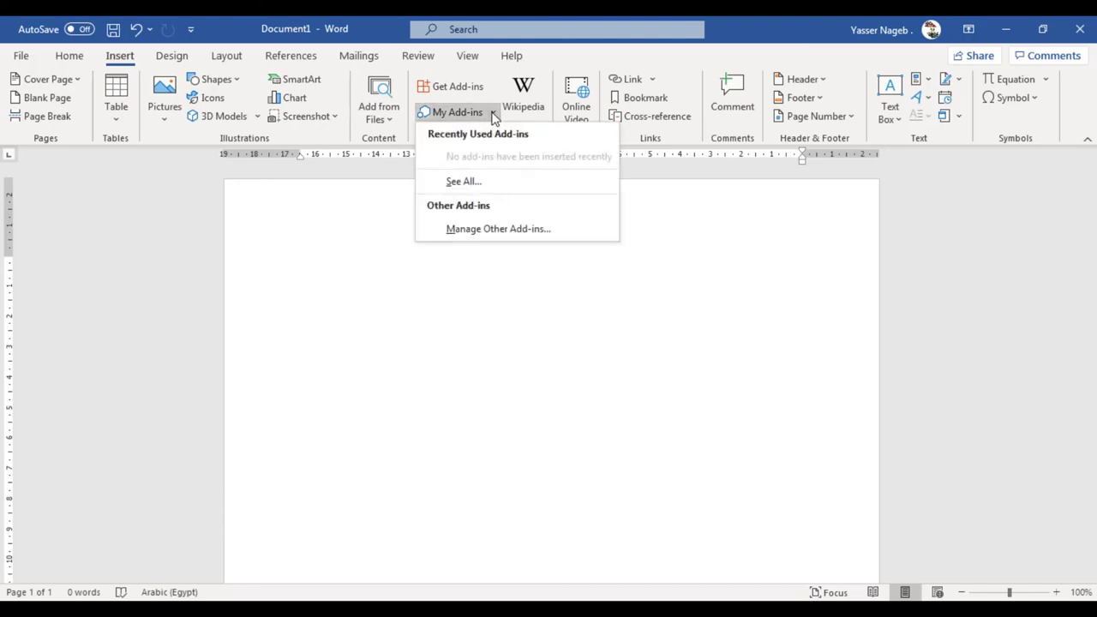
left_click(590, 324)
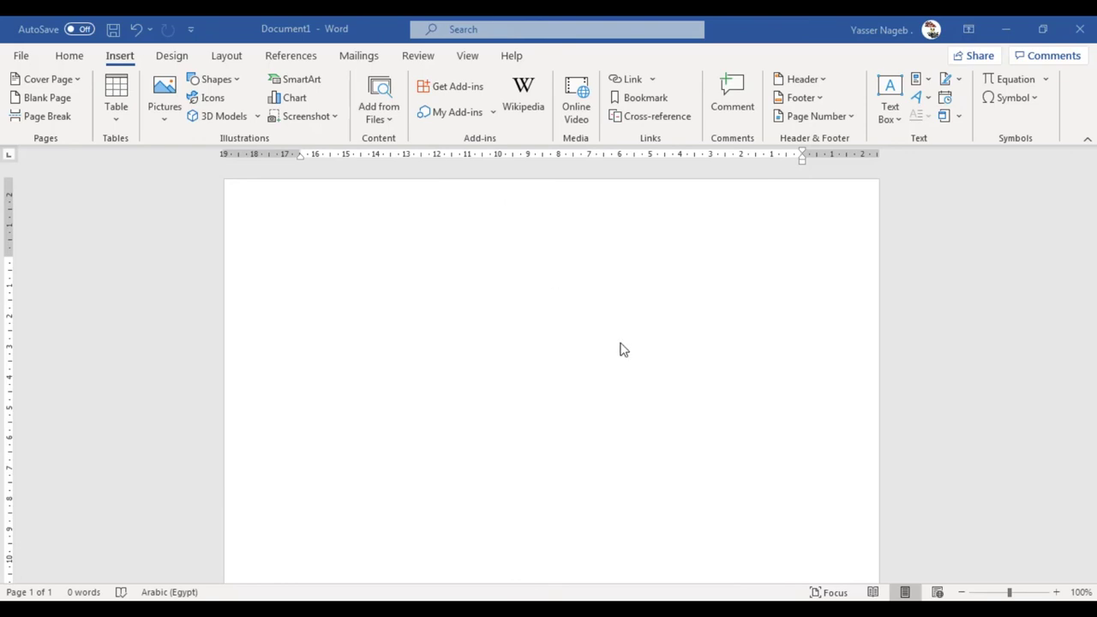